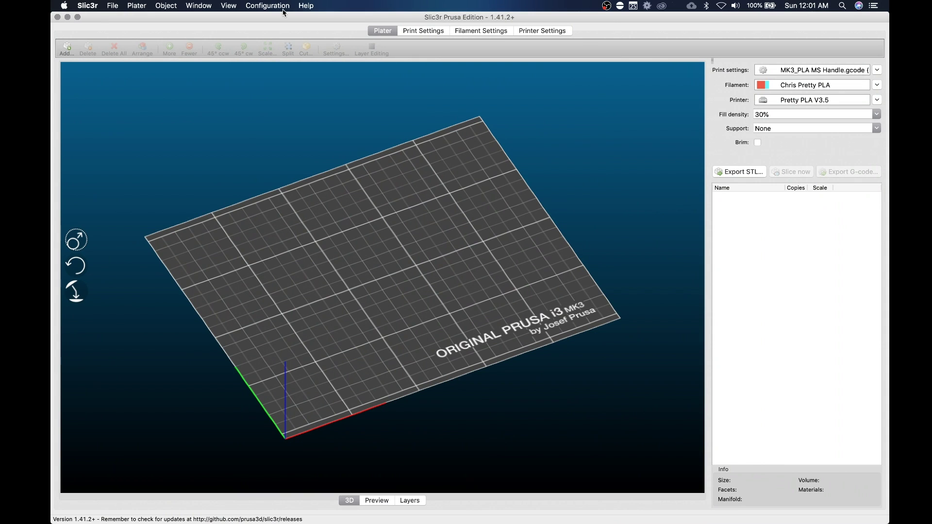
Quit Slic3r and relaunch it with an empty build plate
{"action": "left_click", "coordinate": [87, 6]}
{"action": "left_click", "coordinate": [104, 66]}
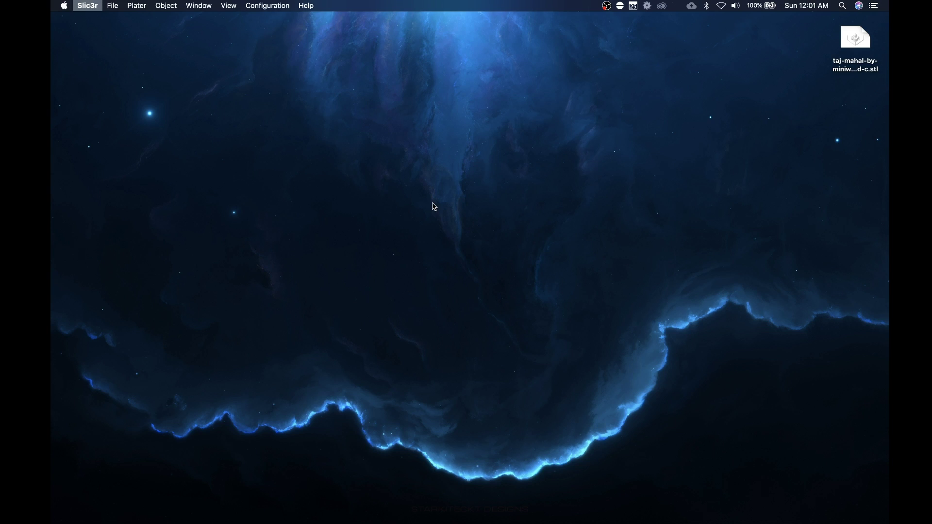
{"action": "key", "text": "ctrl+Right"}
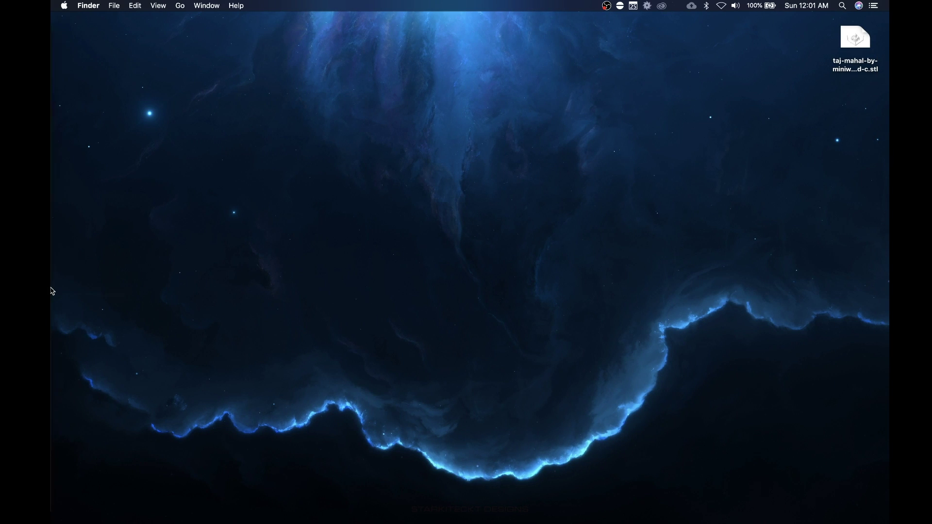
{"action": "mouse_move", "coordinate": [61, 314]}
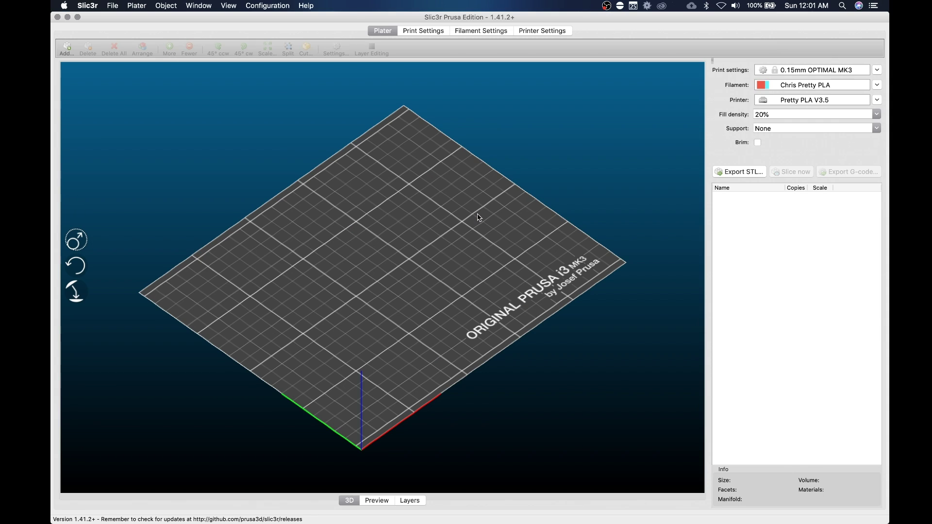
Select the user preset MK3 Pretty PLA for the print settings
{"action": "left_click", "coordinate": [878, 71]}
{"action": "scroll", "coordinate": [819, 183], "scroll_direction": "down", "scroll_amount": 3}
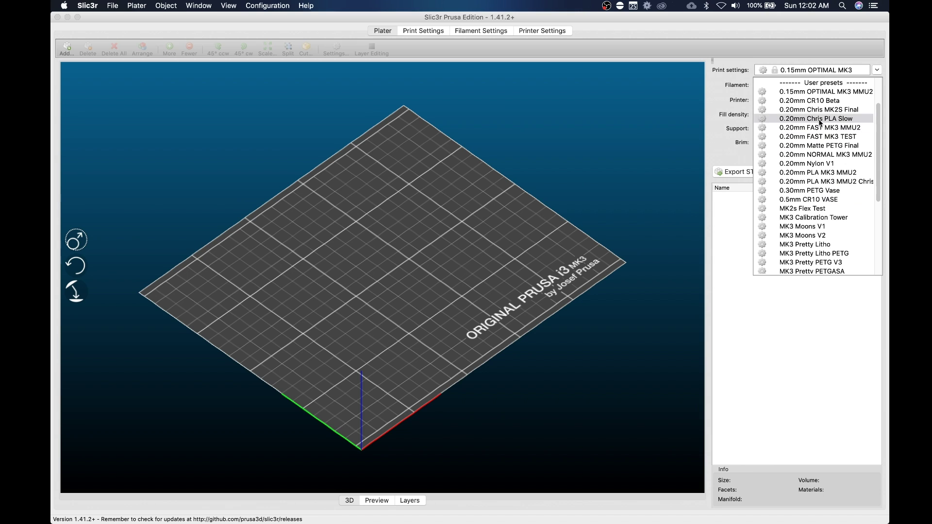
{"action": "scroll", "coordinate": [814, 128], "scroll_direction": "down", "scroll_amount": 8}
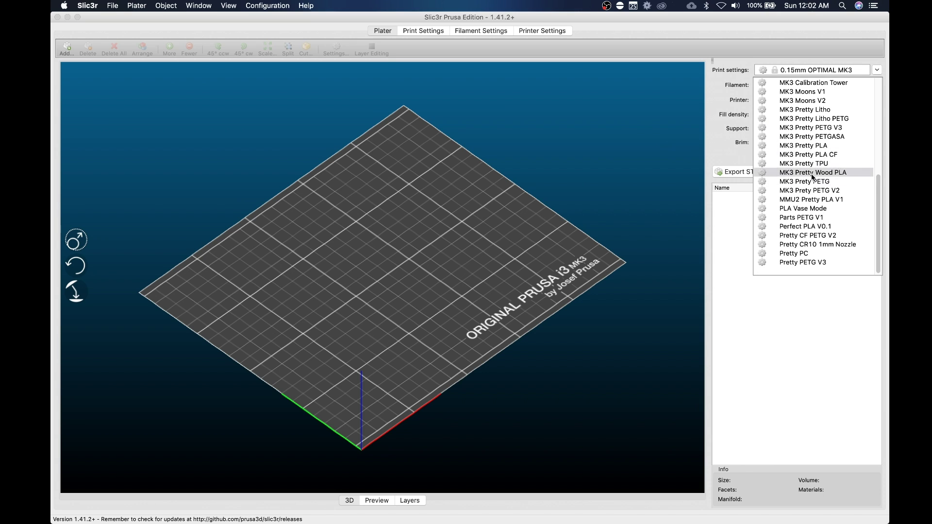
{"action": "left_click", "coordinate": [804, 146]}
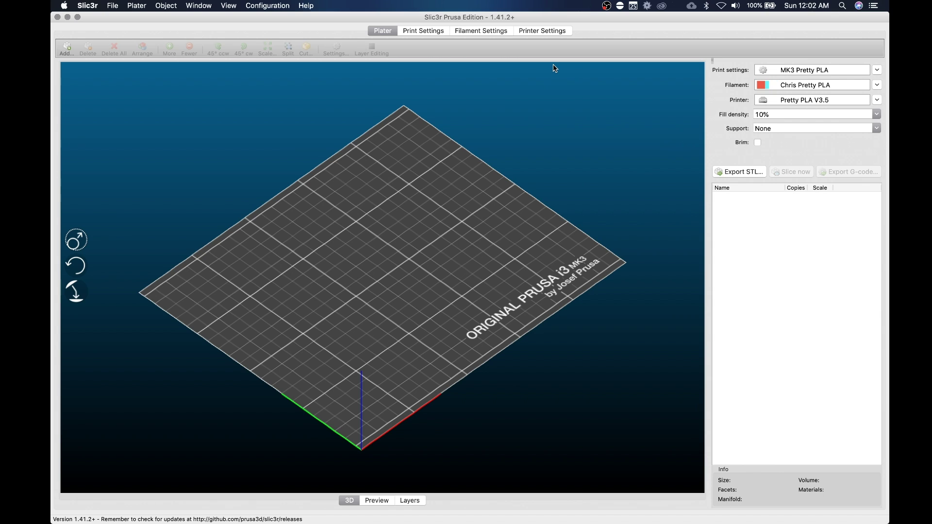
{"action": "left_click", "coordinate": [114, 5]}
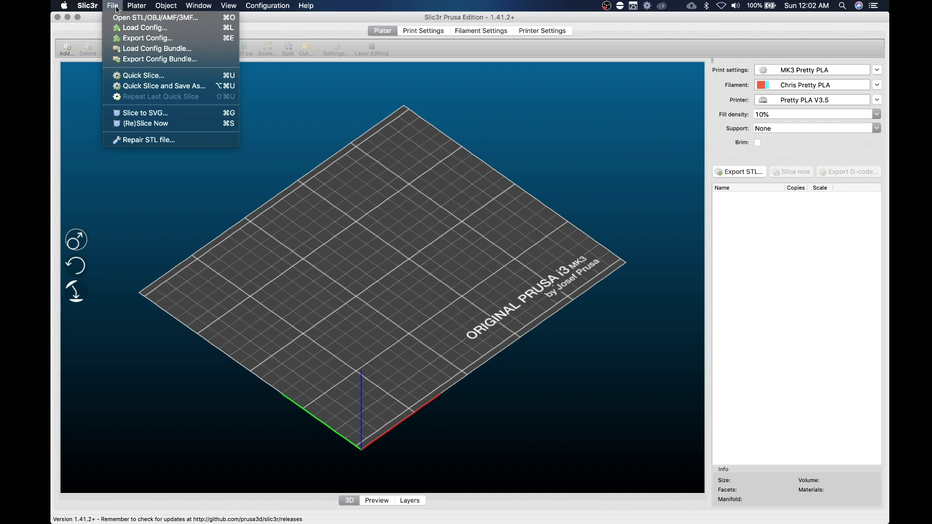
{"action": "left_click", "coordinate": [125, 31]}
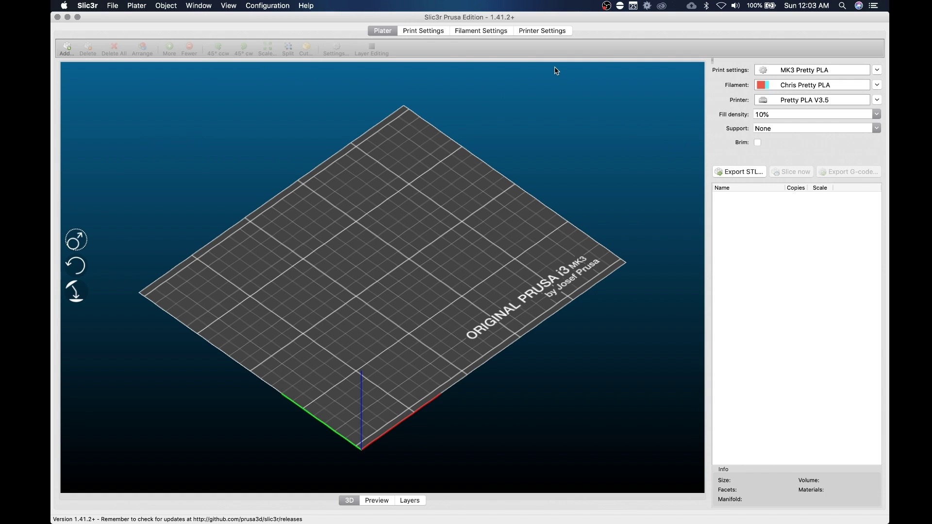
Review the layer, perimeter and infill settings of the MK3 Pretty PLA preset and return to the build plate
{"action": "left_click", "coordinate": [422, 31]}
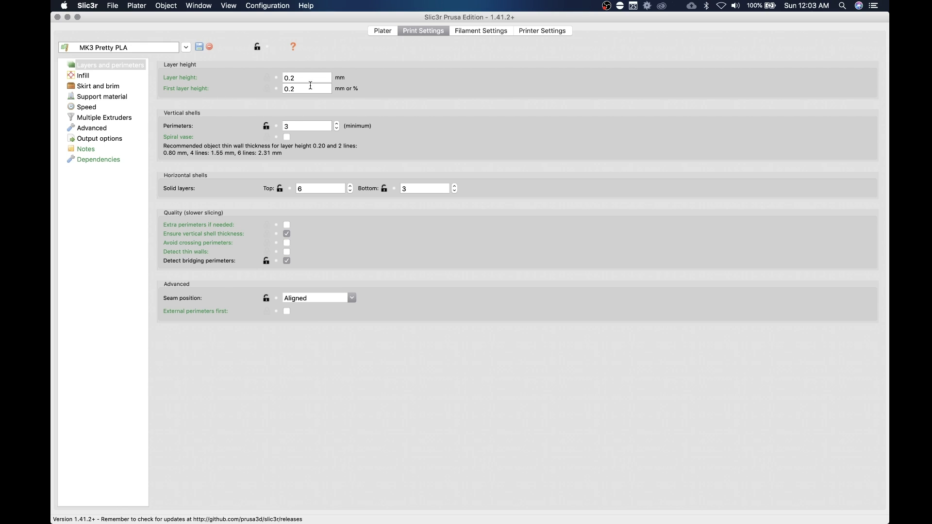
{"action": "left_click", "coordinate": [123, 78]}
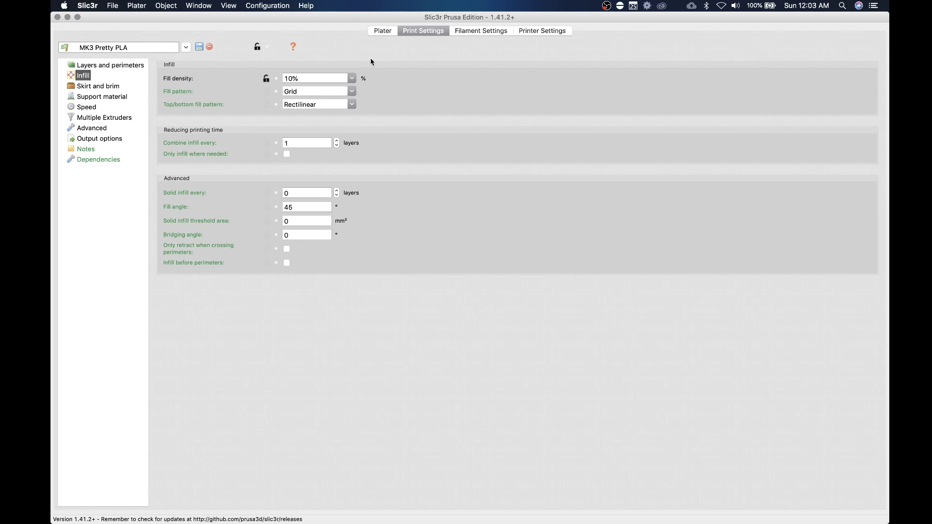
{"action": "left_click", "coordinate": [382, 31]}
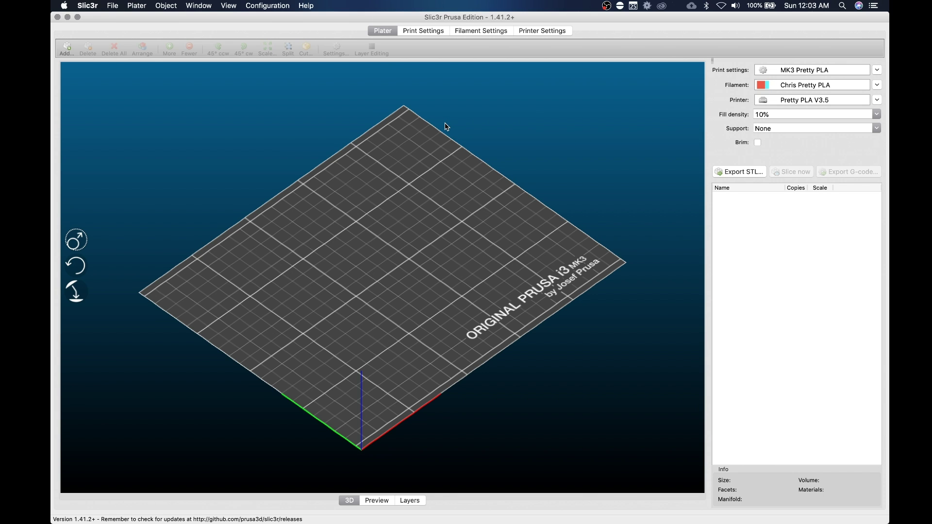
Load the configuration from MK3_PLA MS Handle.gcode in the To Print folder under Documents > 3D Printing
{"action": "mouse_move", "coordinate": [477, 184]}
{"action": "left_mouse_down"}
{"action": "mouse_move", "coordinate": [478, 194]}
{"action": "mouse_move", "coordinate": [463, 196]}
{"action": "left_mouse_up"}
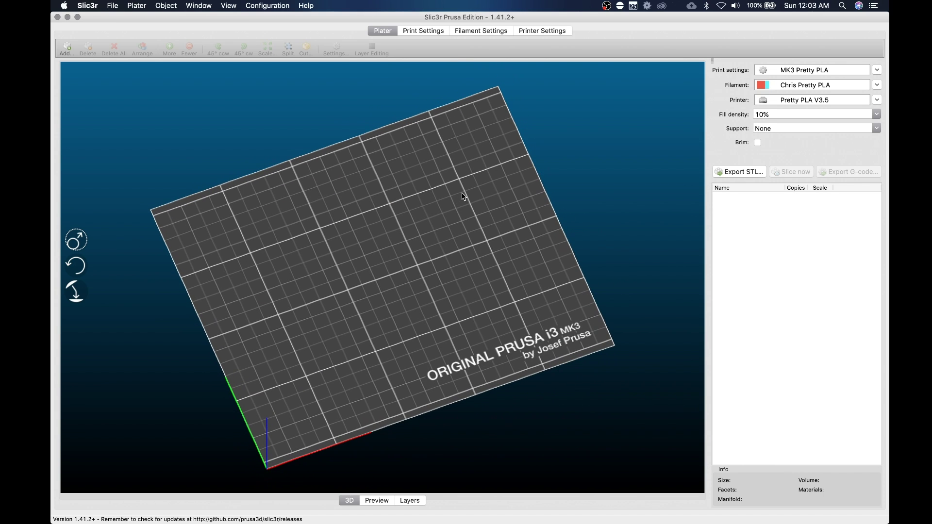
{"action": "left_click", "coordinate": [115, 6]}
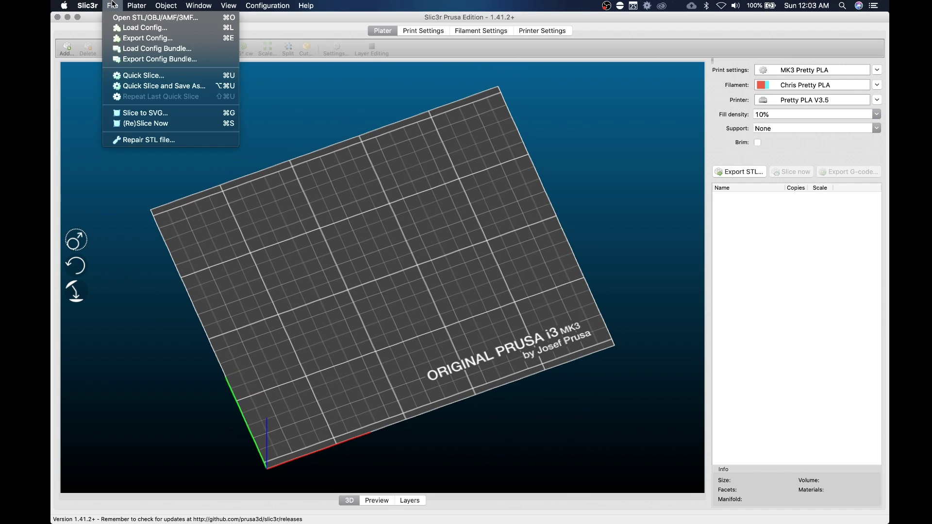
{"action": "left_click", "coordinate": [129, 28]}
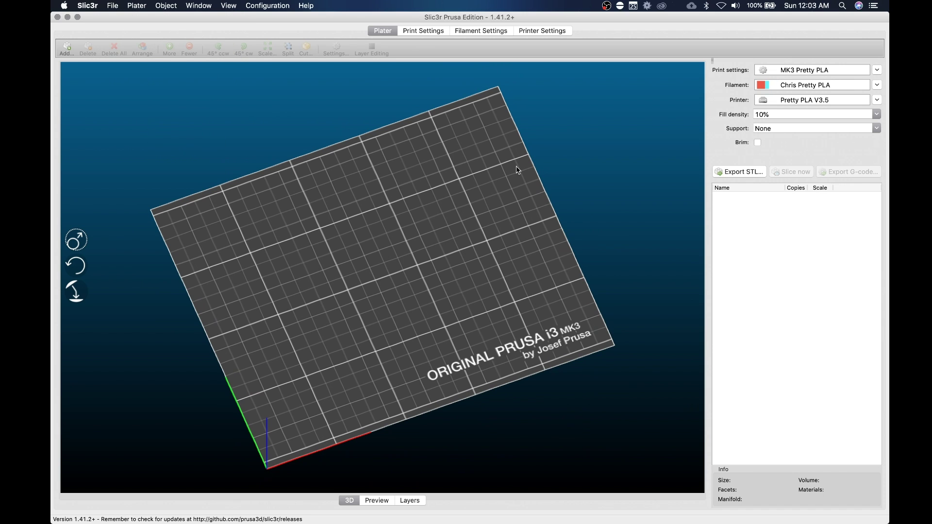
{"action": "left_click", "coordinate": [298, 190]}
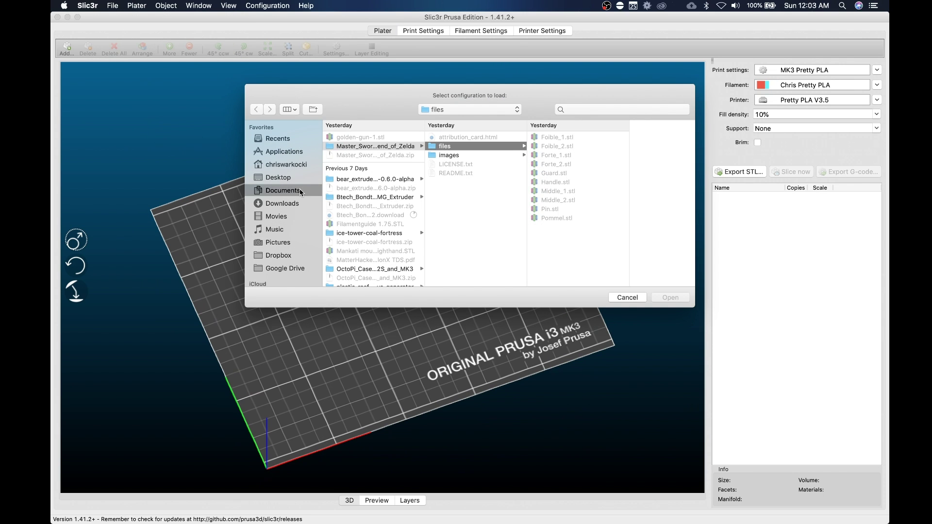
{"action": "scroll", "coordinate": [362, 247], "scroll_direction": "down", "scroll_amount": 3}
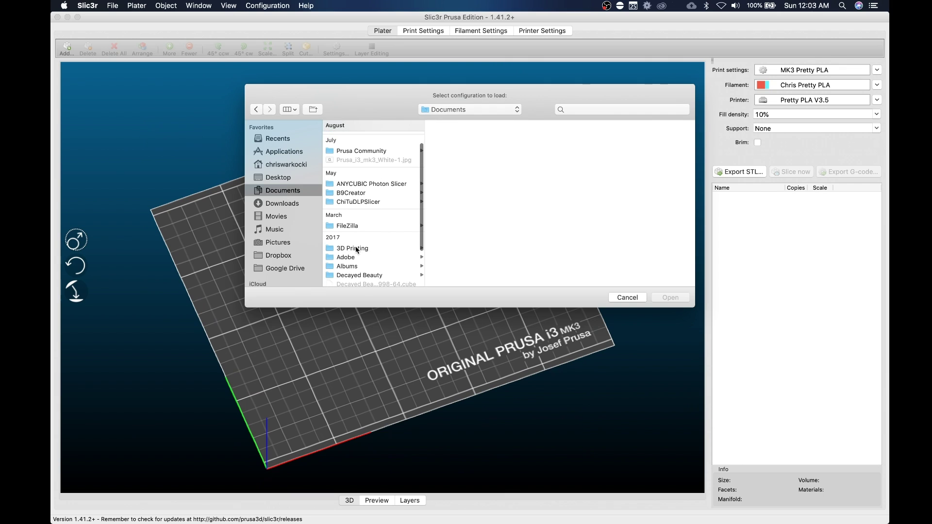
{"action": "left_click", "coordinate": [357, 248]}
{"action": "scroll", "coordinate": [473, 168], "scroll_direction": "down", "scroll_amount": 2}
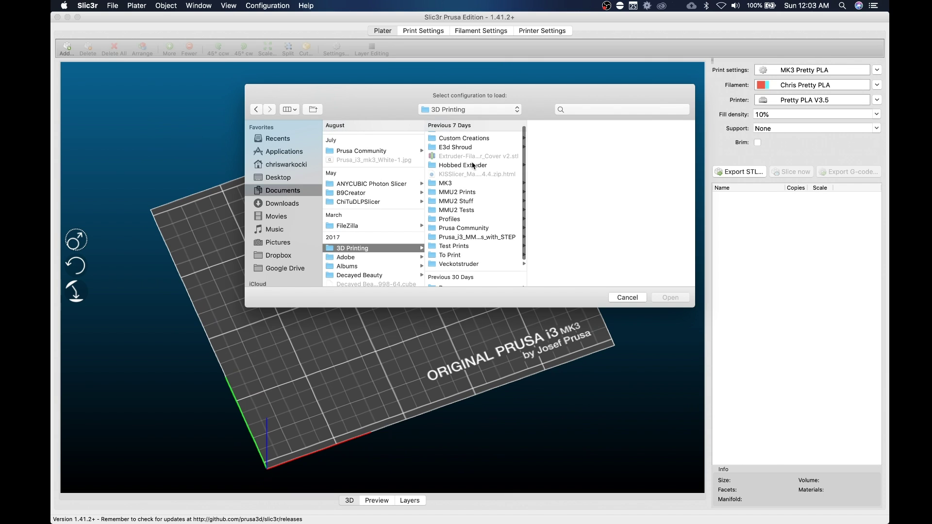
{"action": "left_click", "coordinate": [456, 247]}
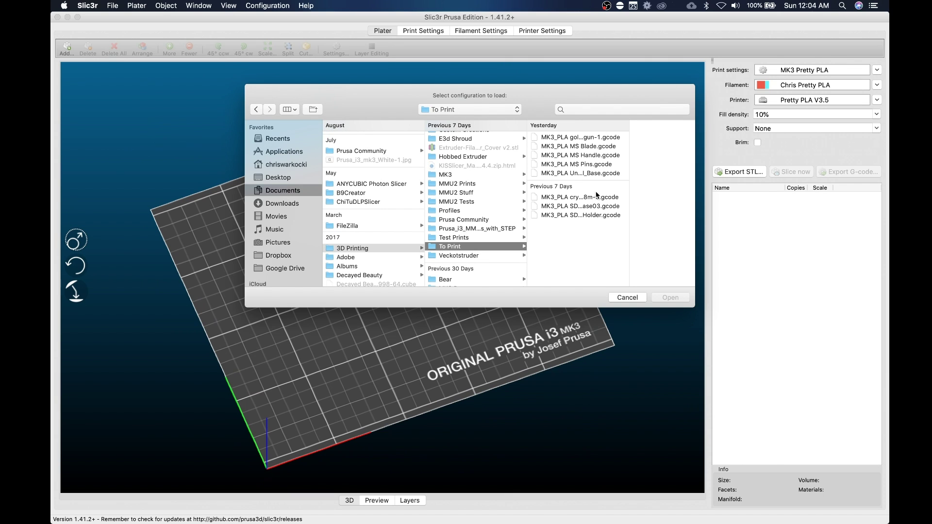
{"action": "left_click_drag", "start_coordinate": [629, 141], "coordinate": [687, 153]}
{"action": "left_click", "coordinate": [591, 155]}
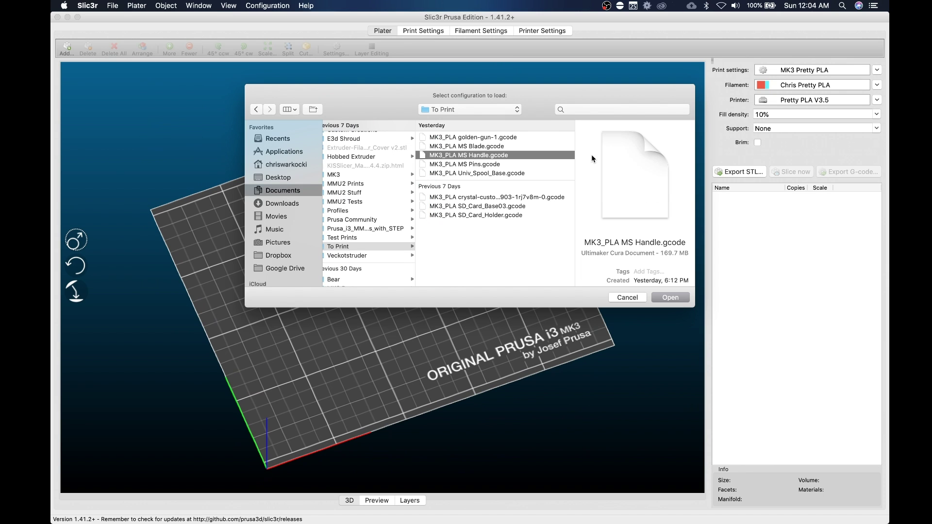
{"action": "left_click", "coordinate": [670, 298]}
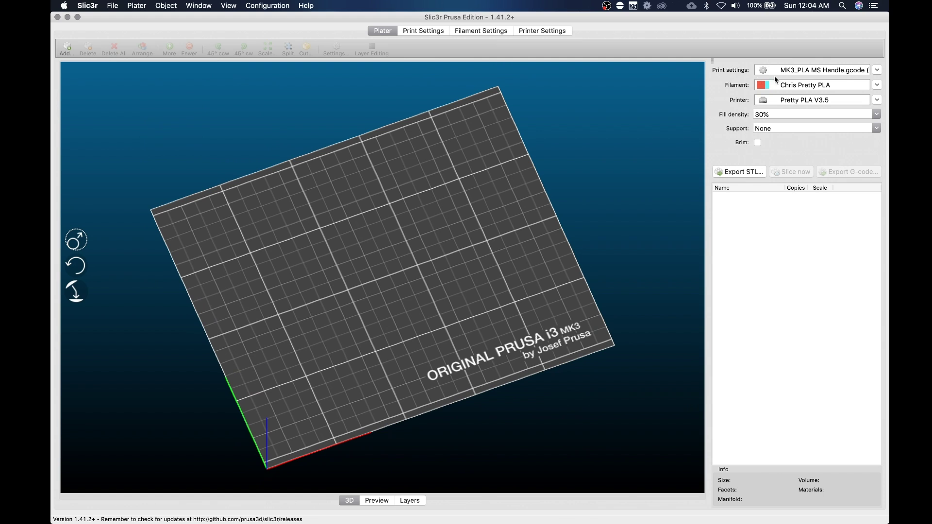
Examine the infill and the layers and perimeters settings loaded from the G-code file, and return to the build plate
{"action": "left_click", "coordinate": [427, 32]}
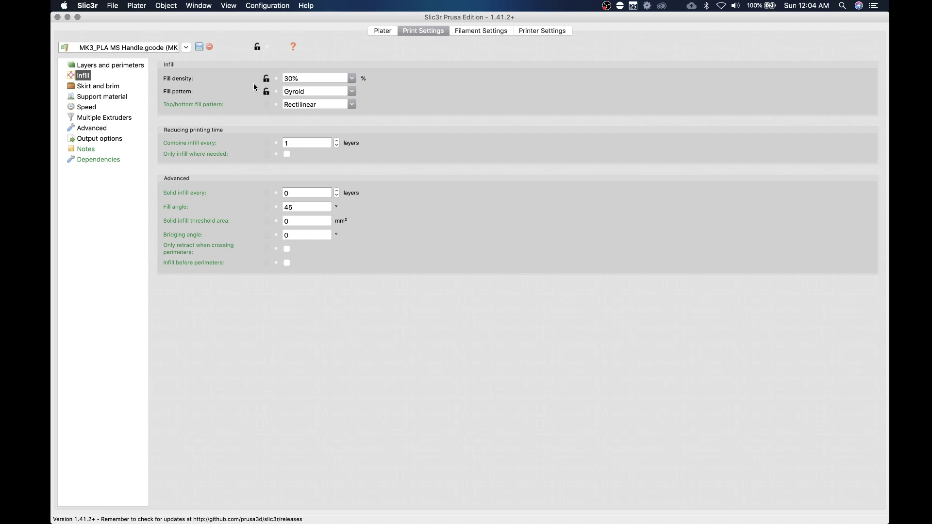
{"action": "left_click", "coordinate": [114, 66]}
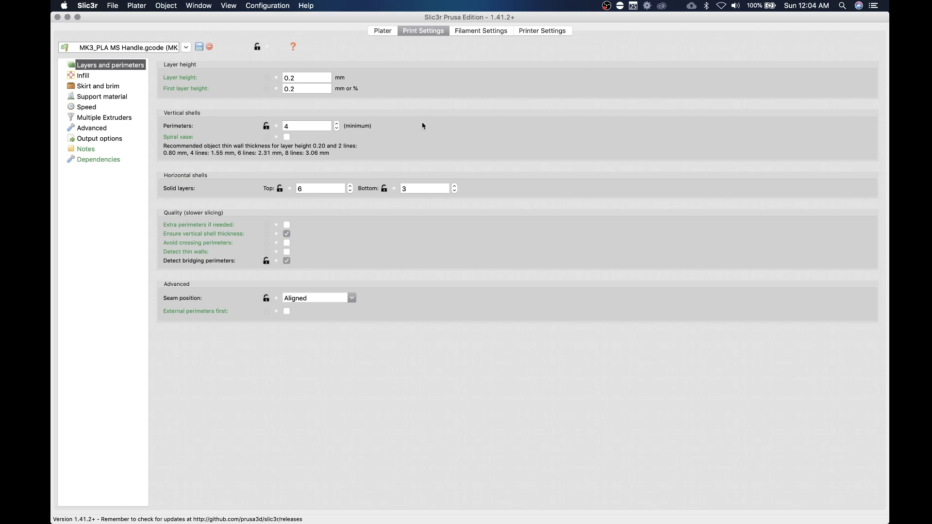
{"action": "left_click", "coordinate": [383, 31]}
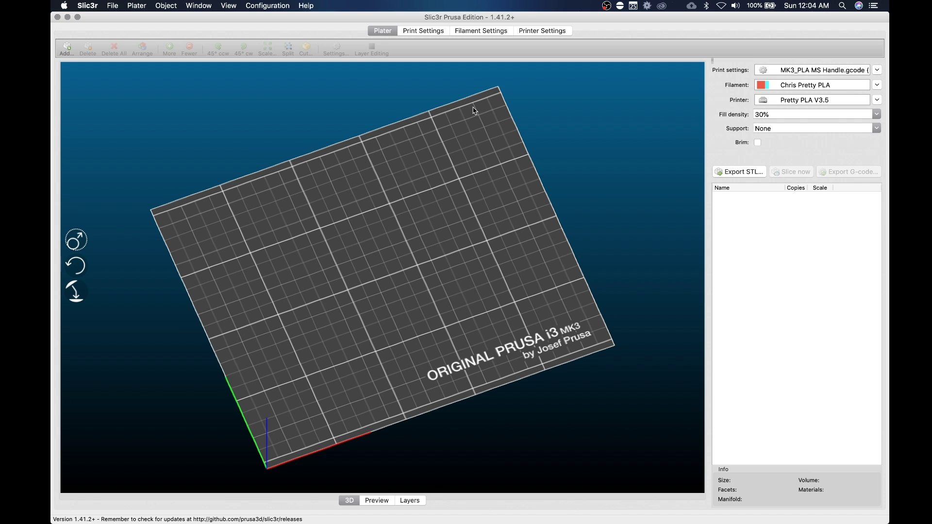
{"action": "left_click", "coordinate": [435, 32]}
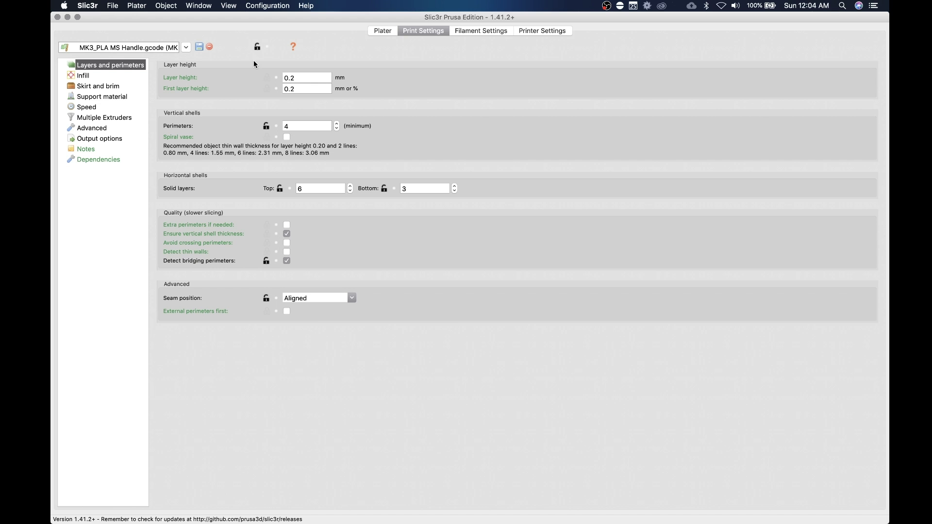
{"action": "left_click", "coordinate": [115, 5]}
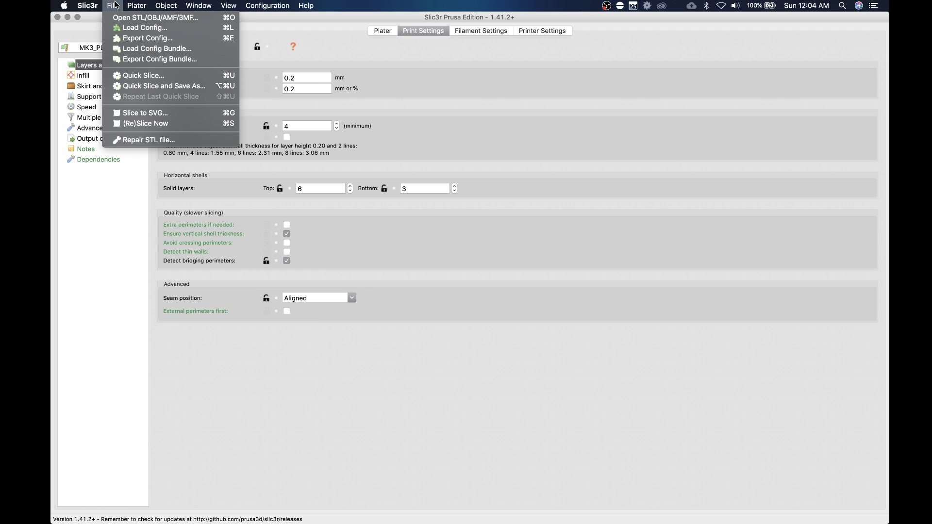
{"action": "left_click", "coordinate": [118, 6]}
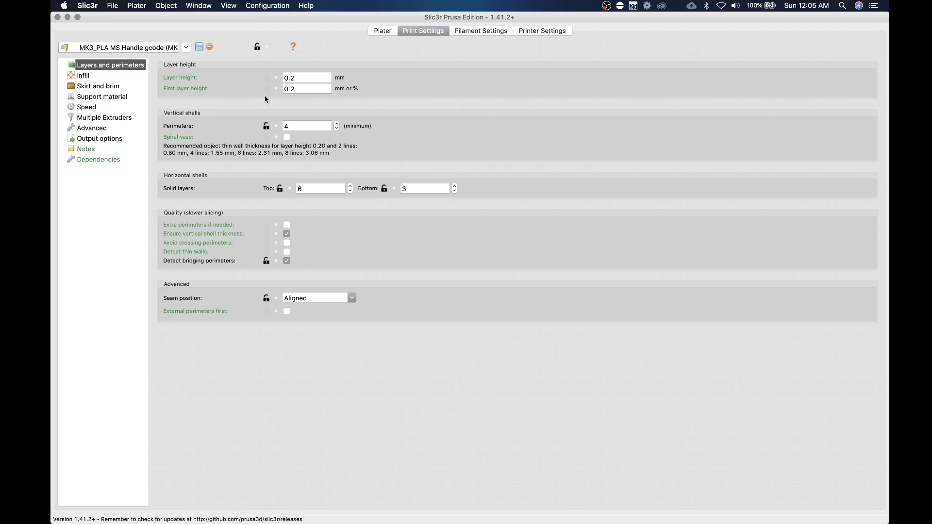
{"action": "key", "text": "ctrl+Left"}
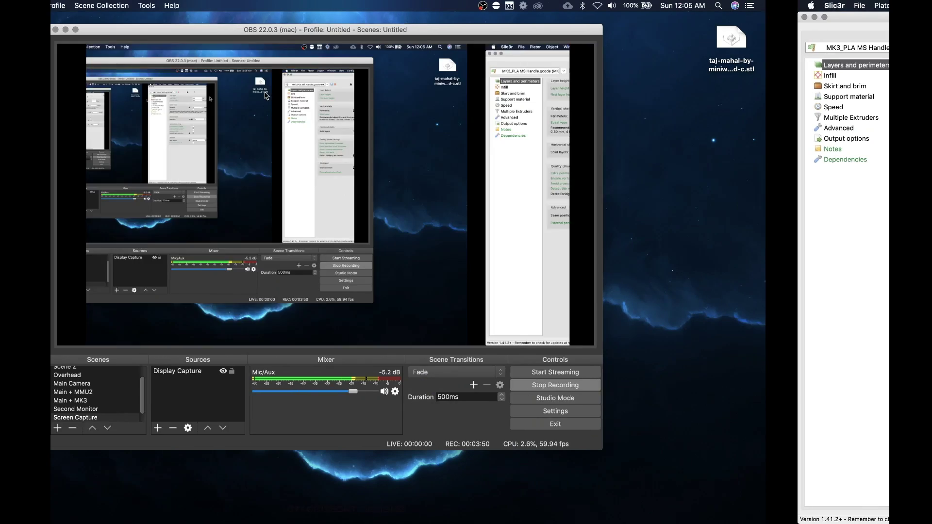
{"action": "key", "text": "ctrl+Right"}
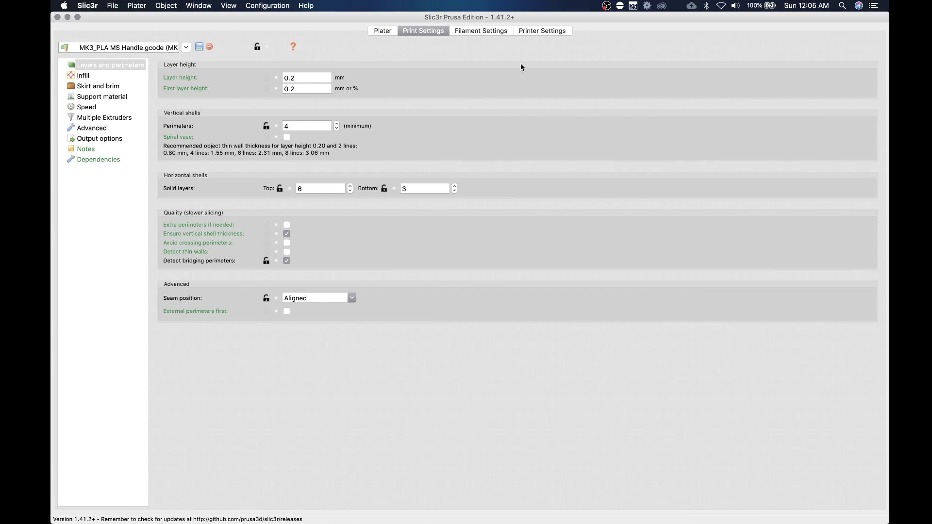
{"action": "left_click", "coordinate": [382, 31]}
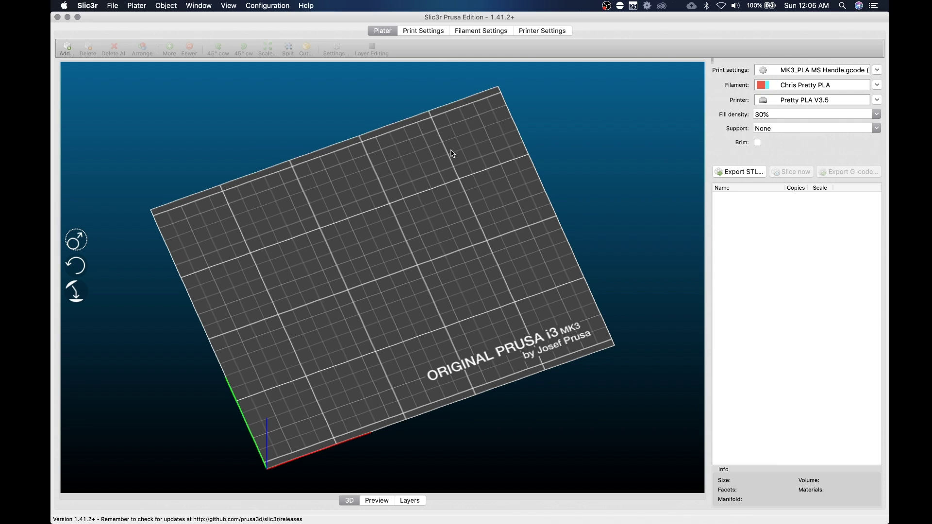
Check the option to save the loaded print settings as a preset, cancel without saving and return to the build plate
{"action": "left_click", "coordinate": [437, 32]}
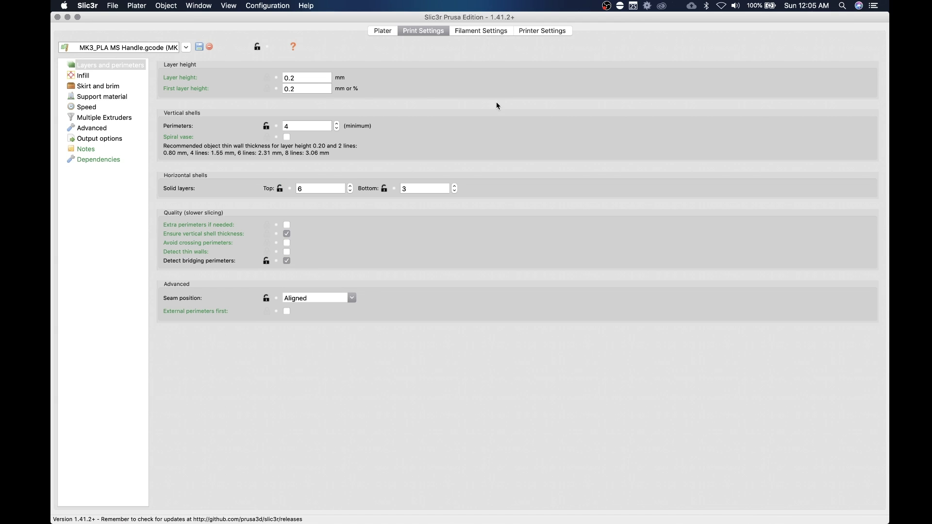
{"action": "left_click", "coordinate": [199, 47]}
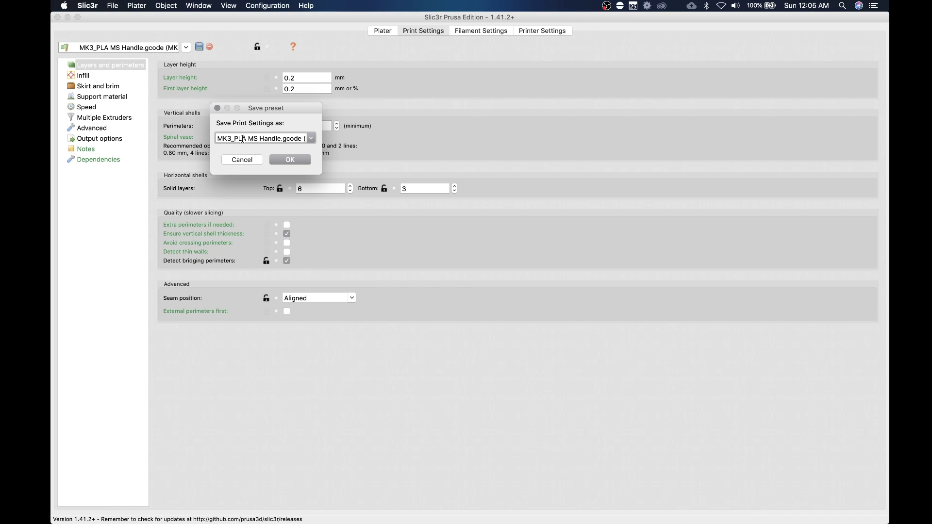
{"action": "left_click", "coordinate": [240, 163]}
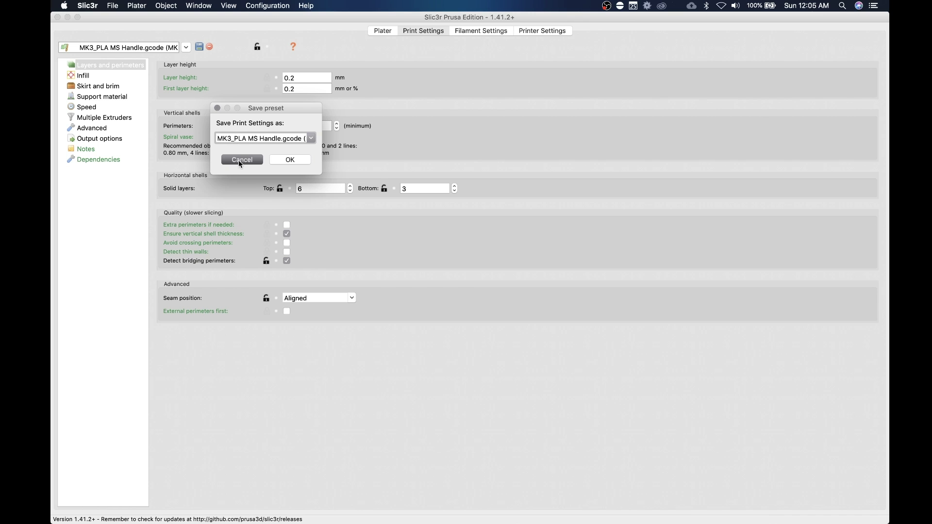
{"action": "left_click", "coordinate": [389, 32]}
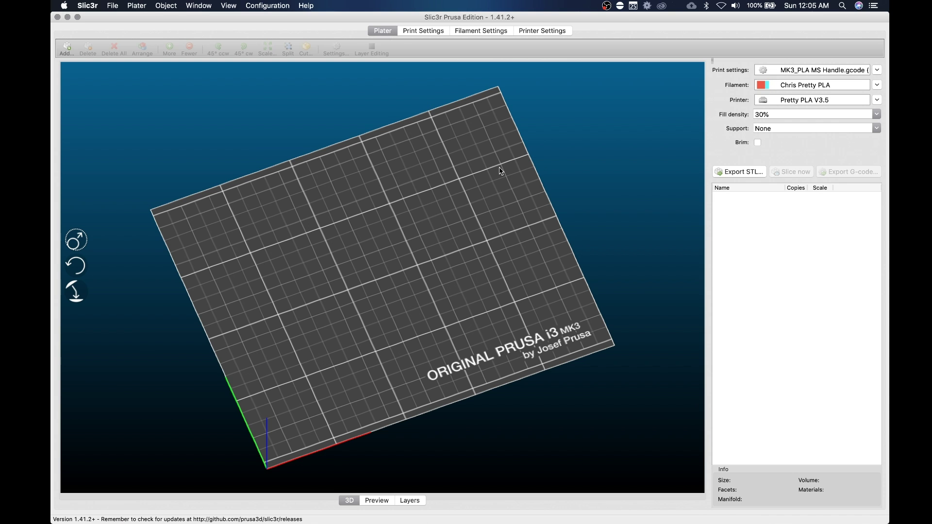